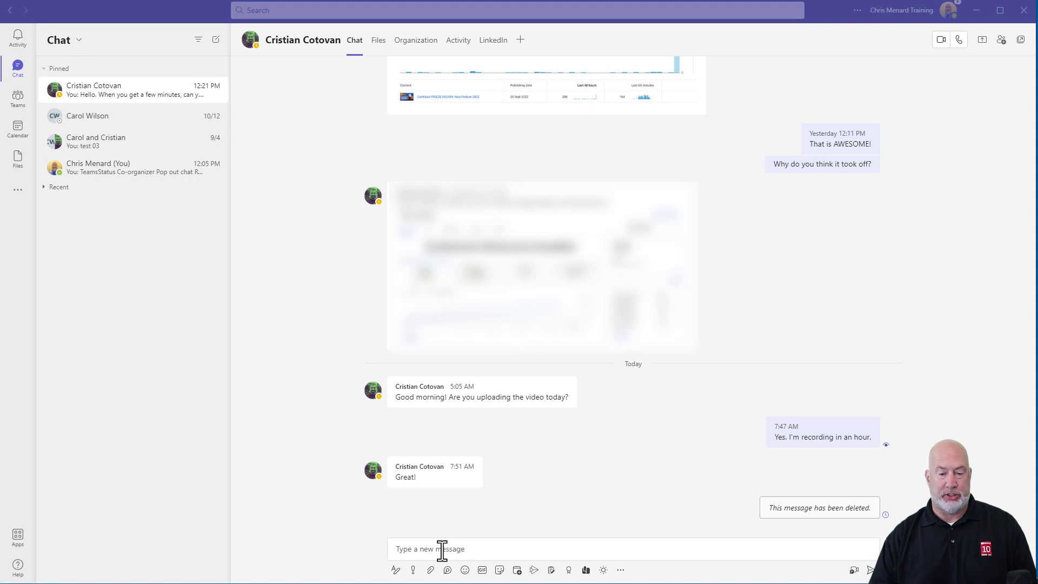
- Paste the prepared message asking the contact to review the proposal from Microsoft into the chat box
click(442, 550)
text(Hello. When you get a few minutes, can you review the proposal from Microsoft?)
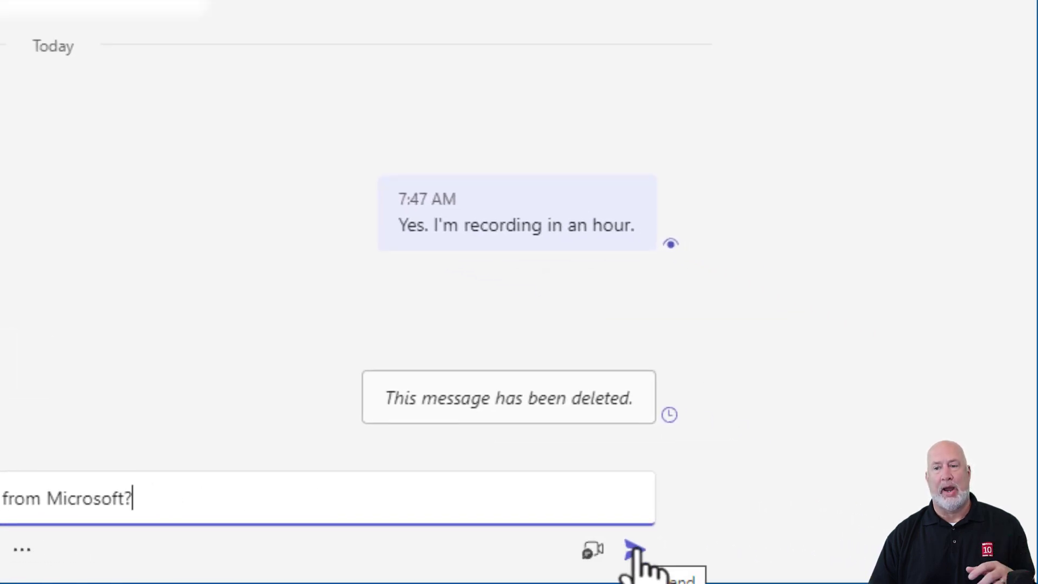
- Schedule the drafted message for delivery on Monday, October 24 at 9:30 AM
right_click(636, 548)
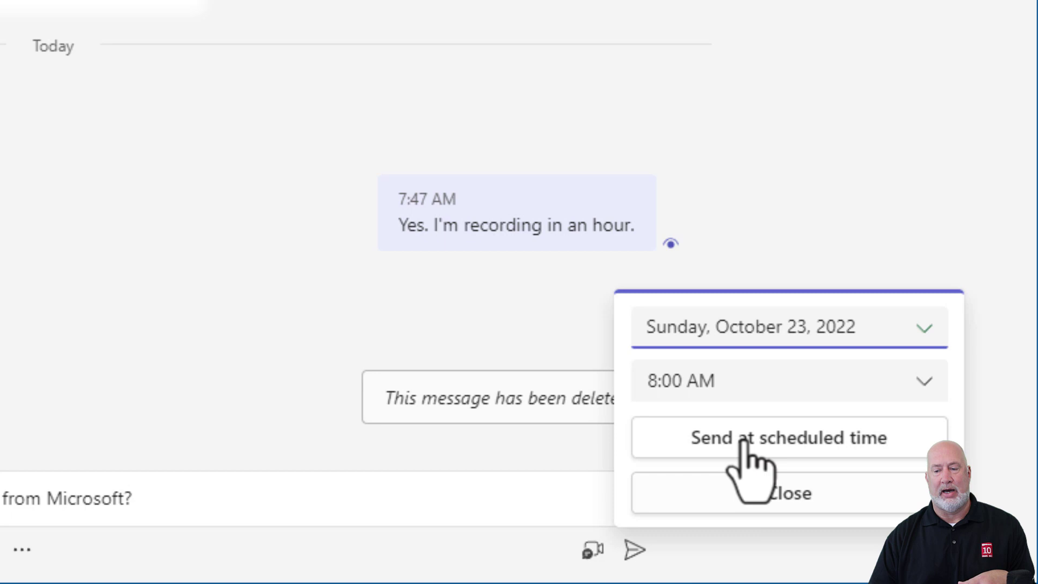
click(793, 336)
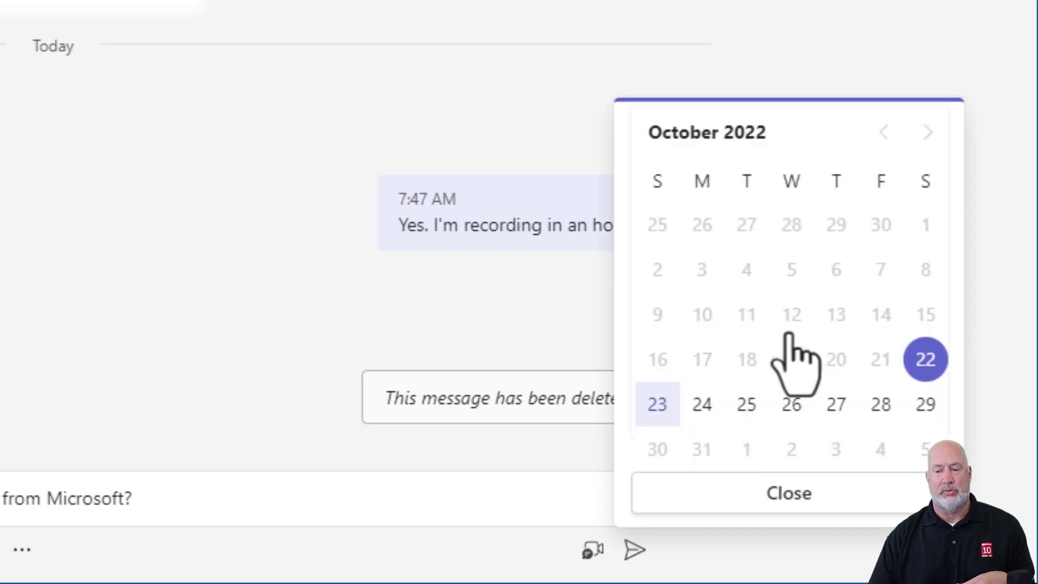
click(707, 409)
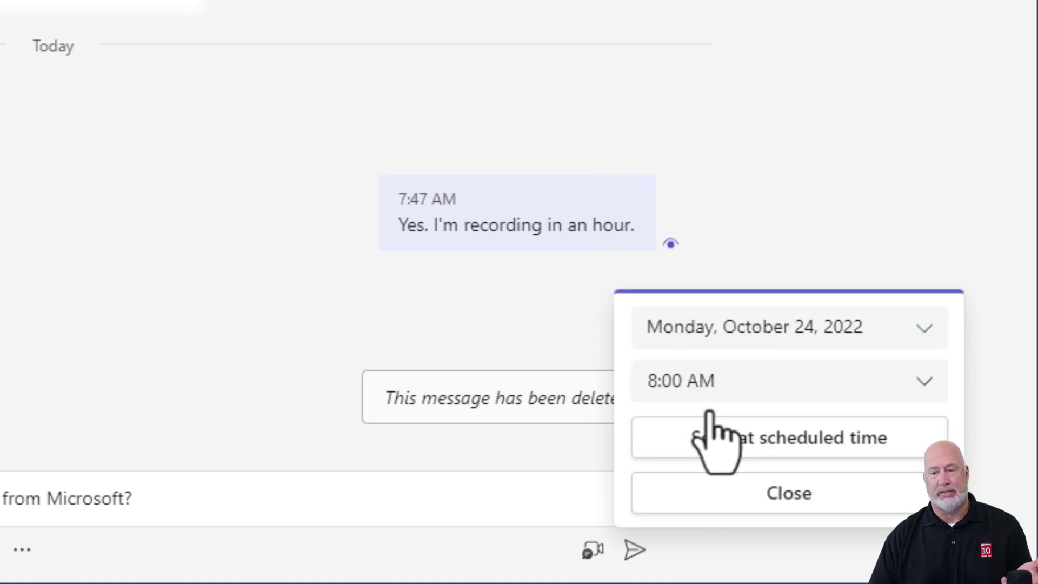
click(754, 388)
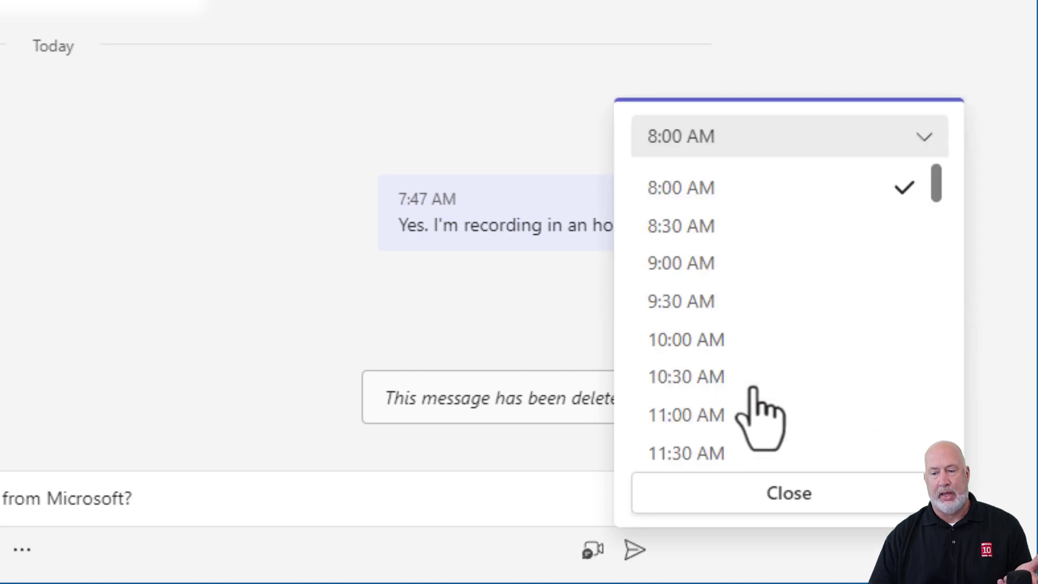
click(706, 297)
click(751, 443)
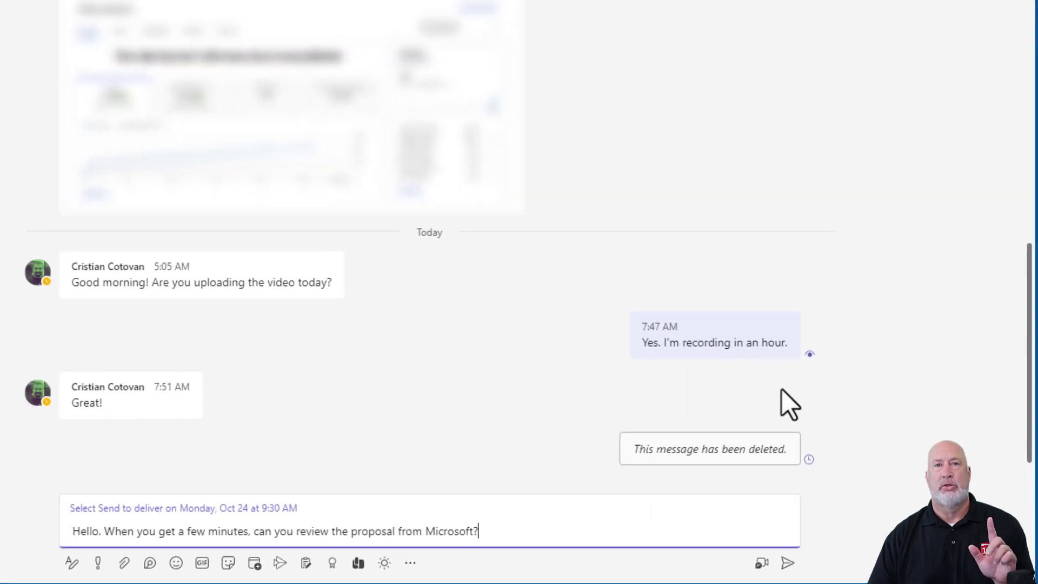
mouse_move(727, 332)
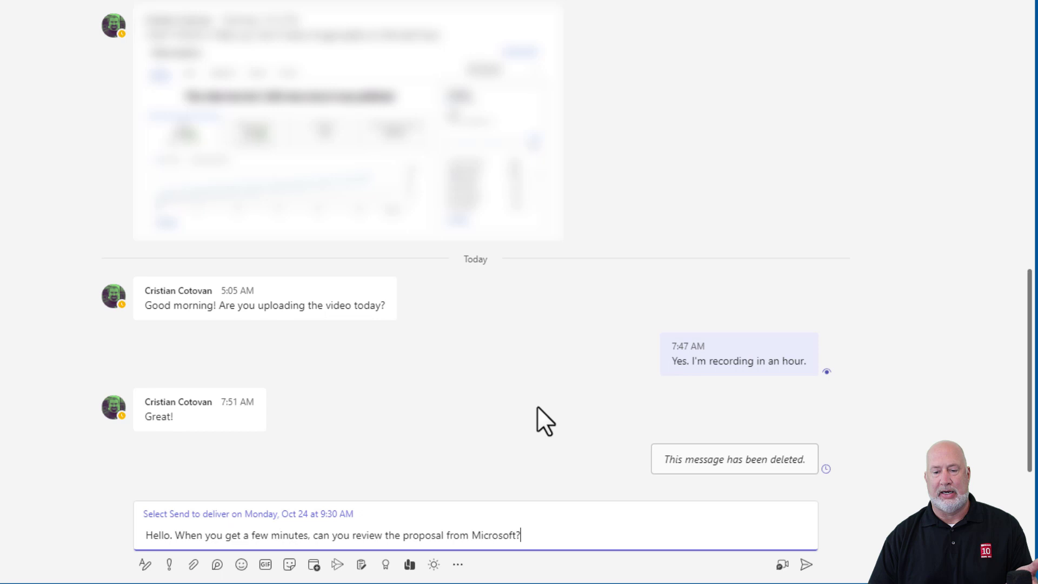
- Send the scheduled message and open it for editing
click(805, 565)
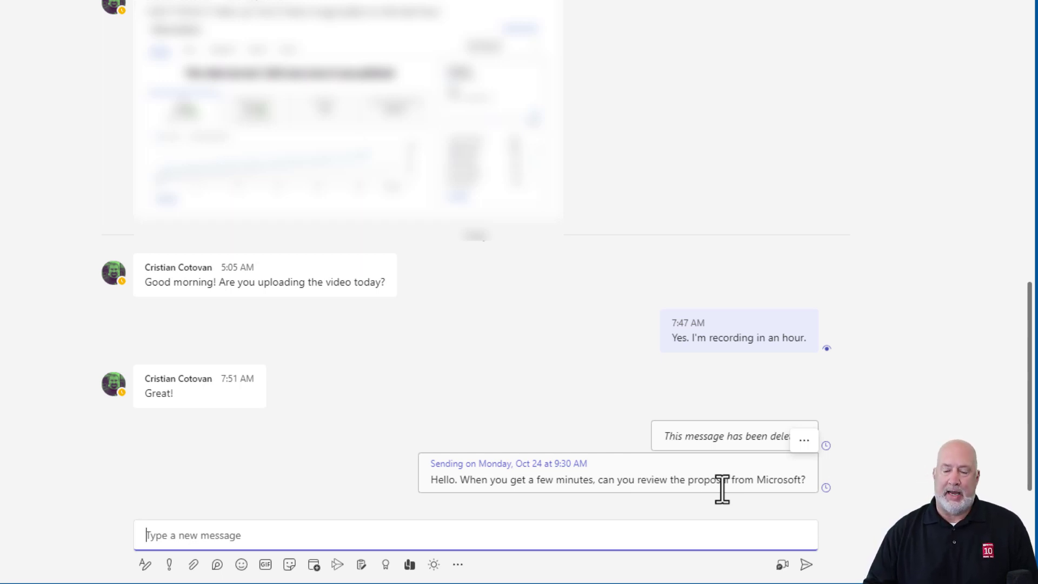
click(805, 443)
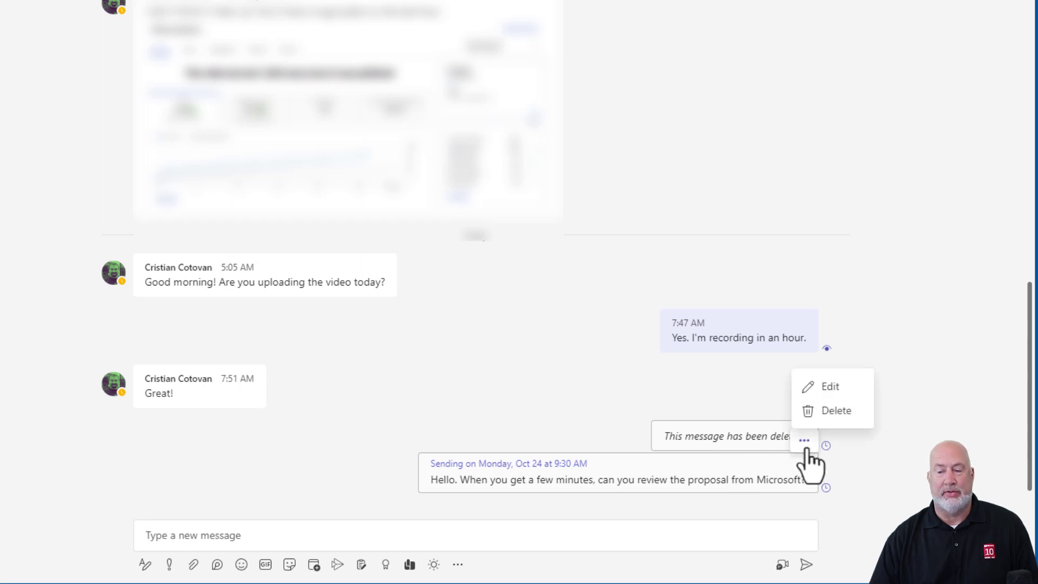
click(832, 393)
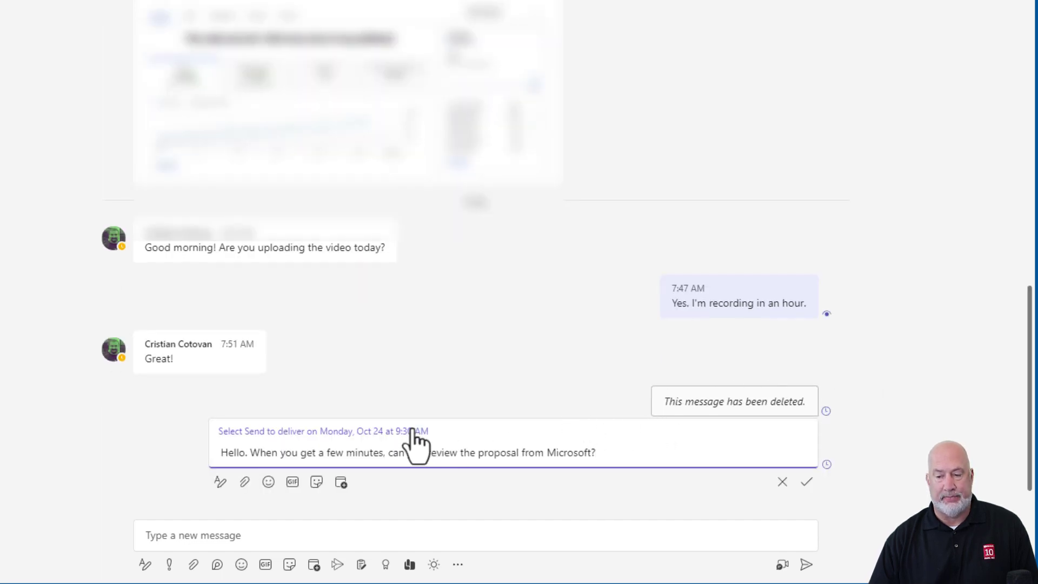
- Change the scheduled delivery to October 24 at 11:00 AM and save the edited message
click(366, 436)
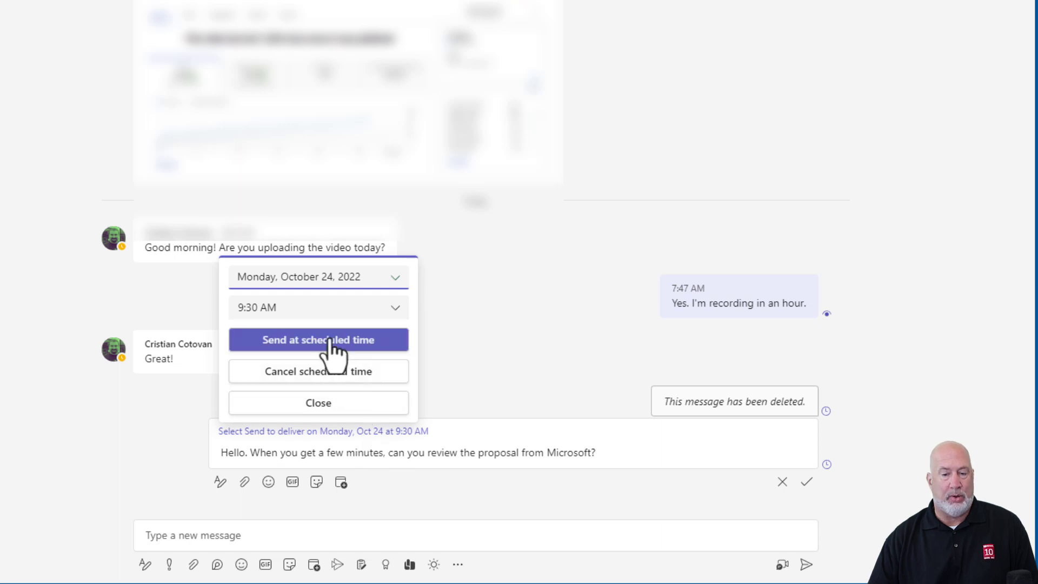
click(371, 286)
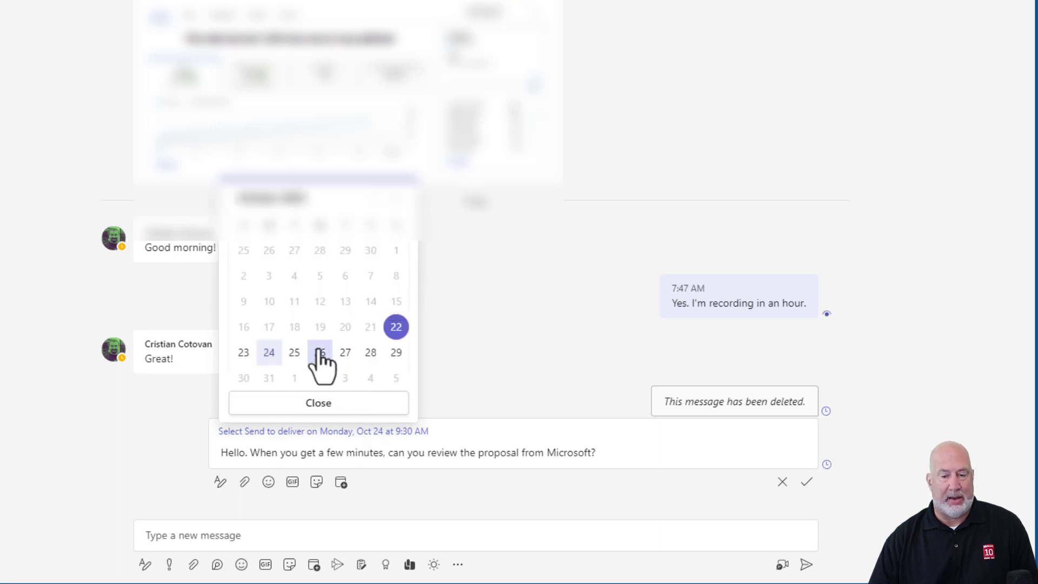
click(268, 352)
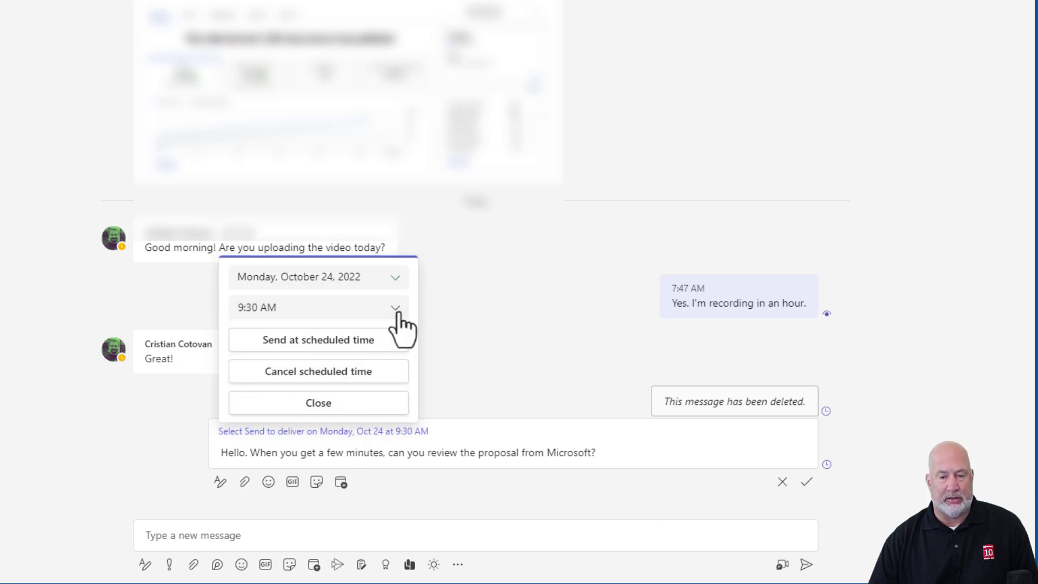
click(396, 309)
click(284, 358)
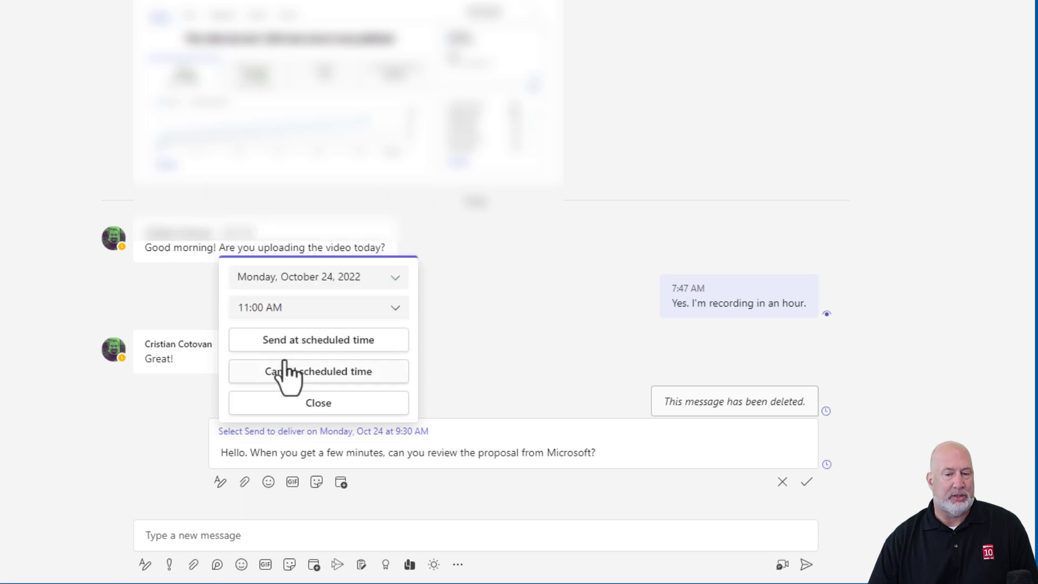
click(337, 344)
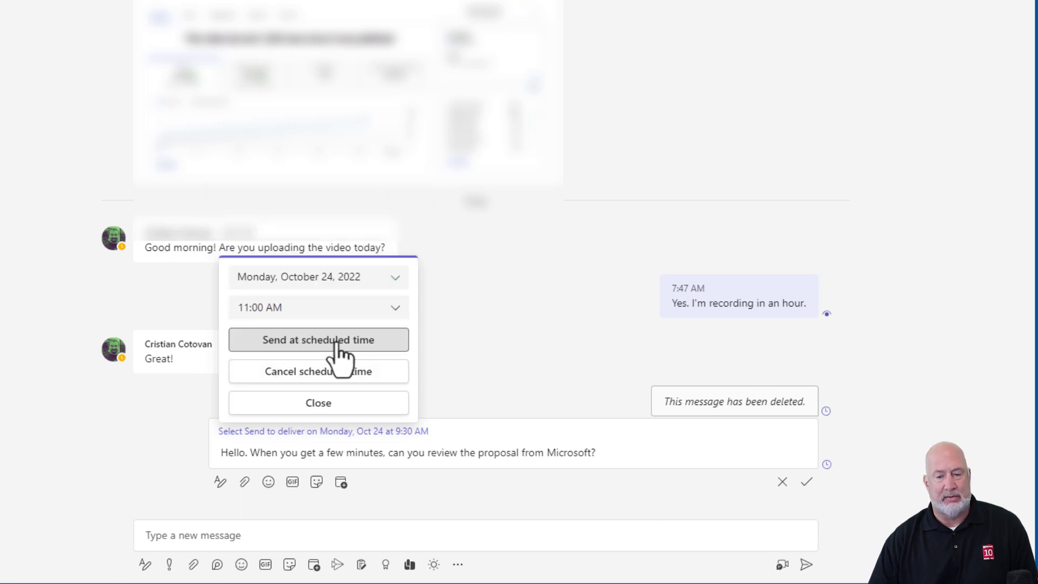
click(806, 481)
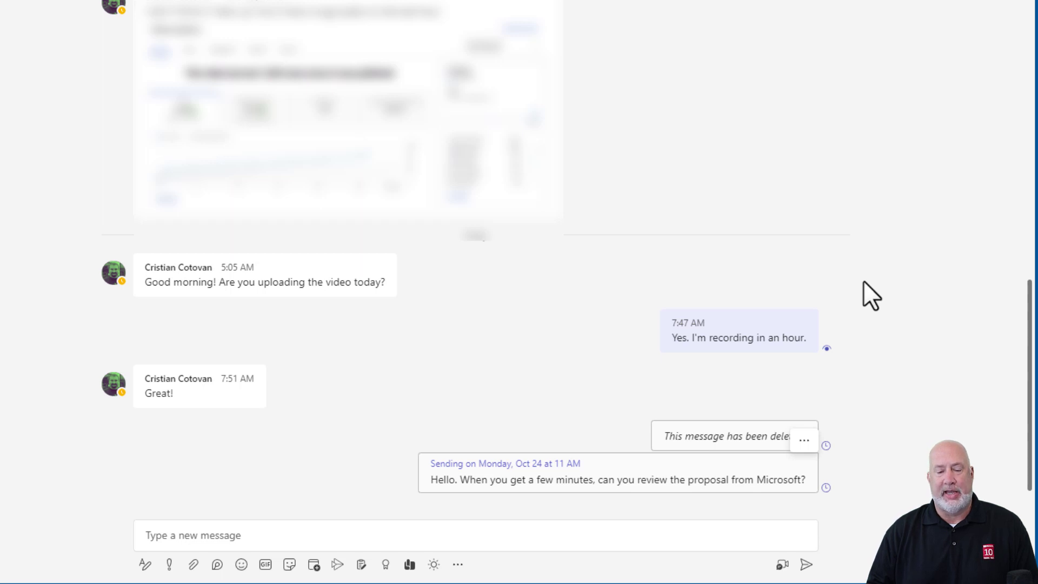
- In the Record a video clip dialog, switch the microphone to Headset Microphone and check the Webcam C920 camera
click(307, 535)
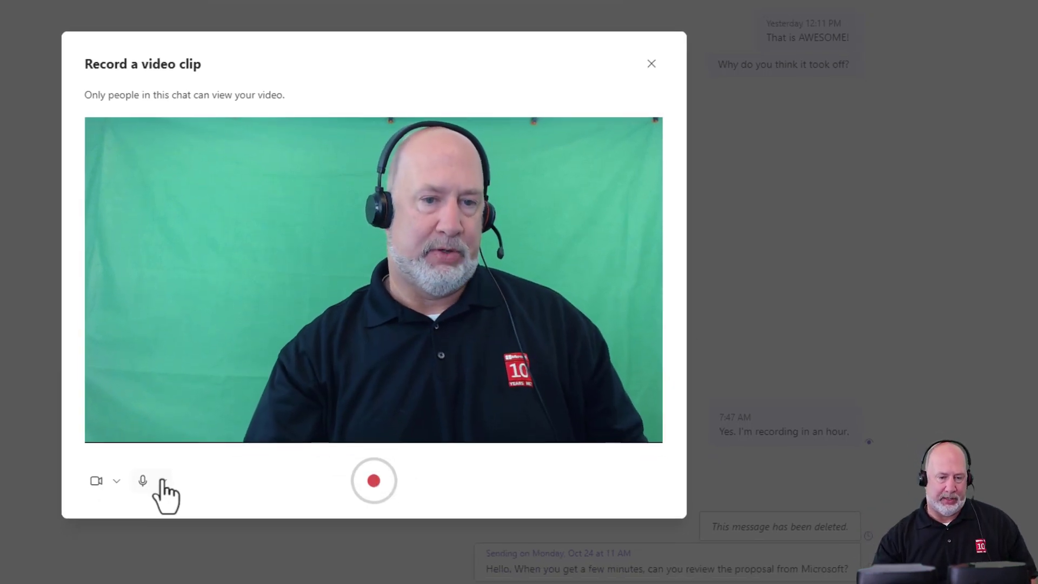
click(162, 481)
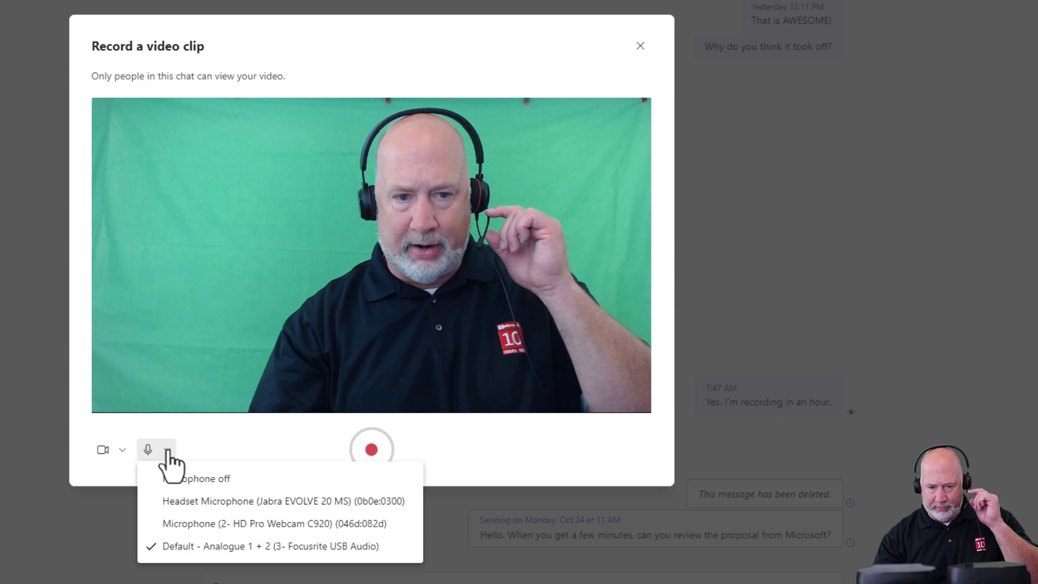
click(273, 503)
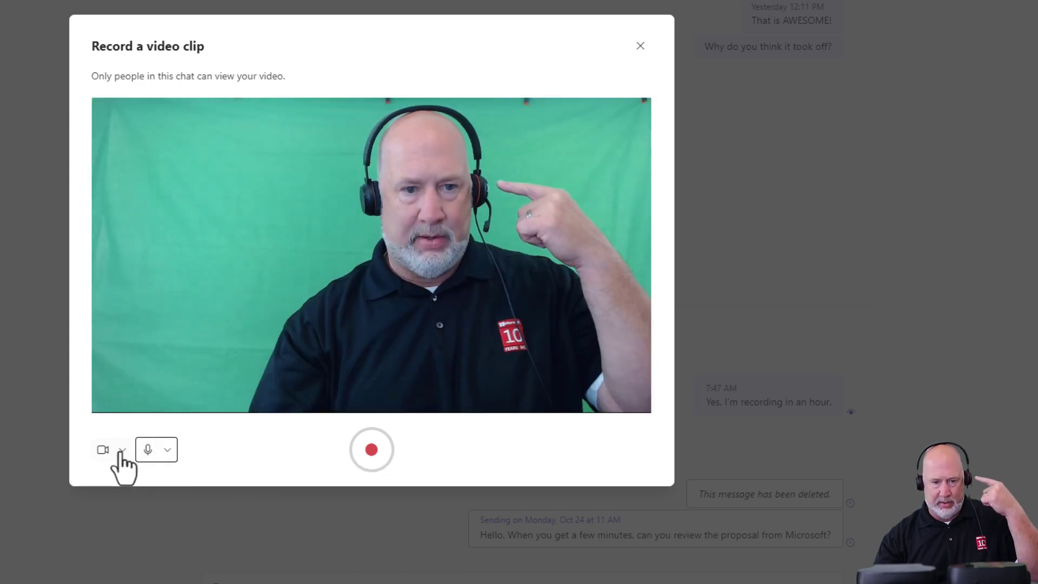
click(122, 451)
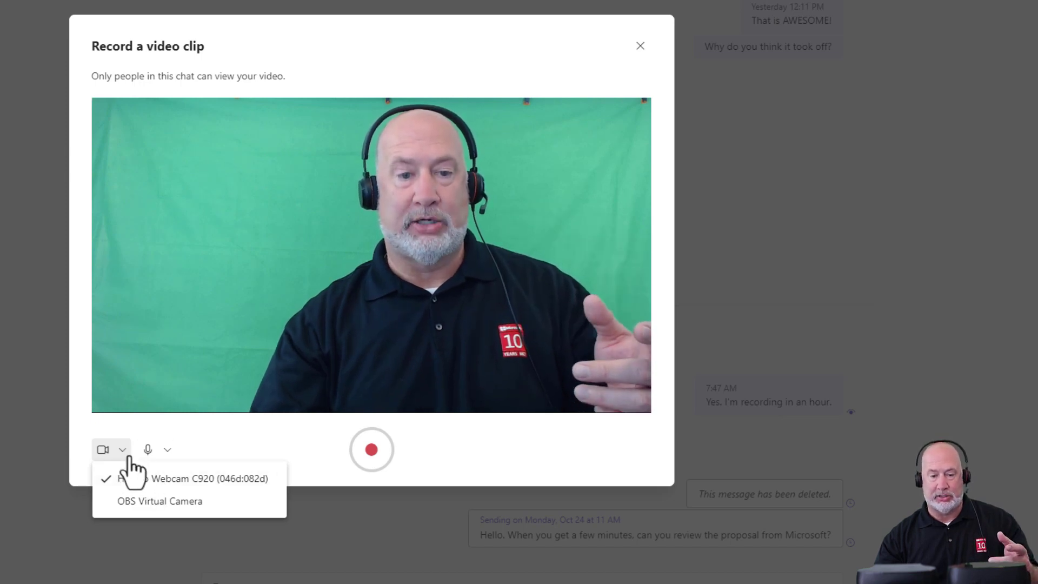
- Record an approximately 18-second video clip, review it, and send it to the chat
click(348, 420)
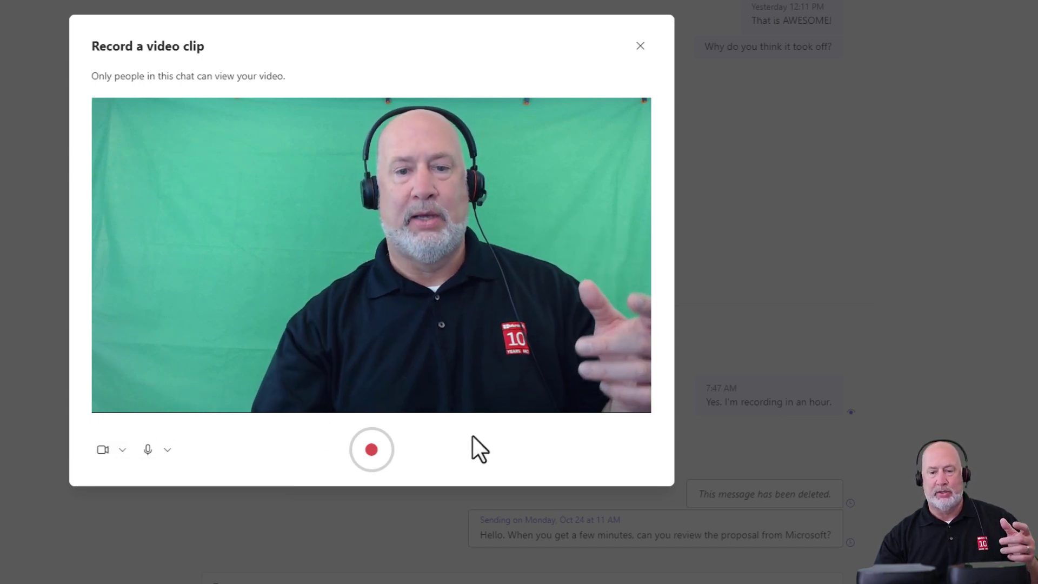
click(372, 450)
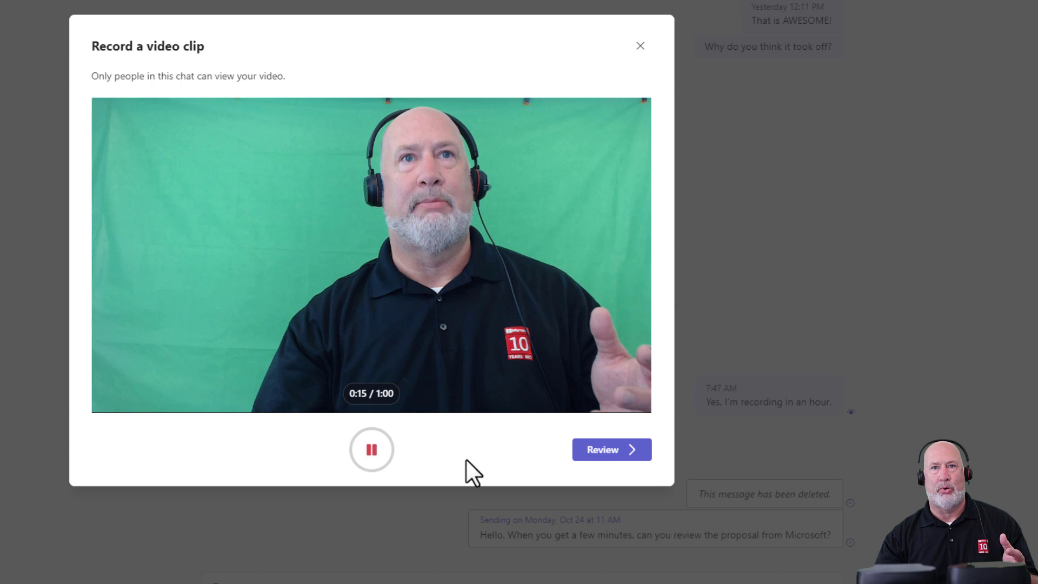
click(599, 457)
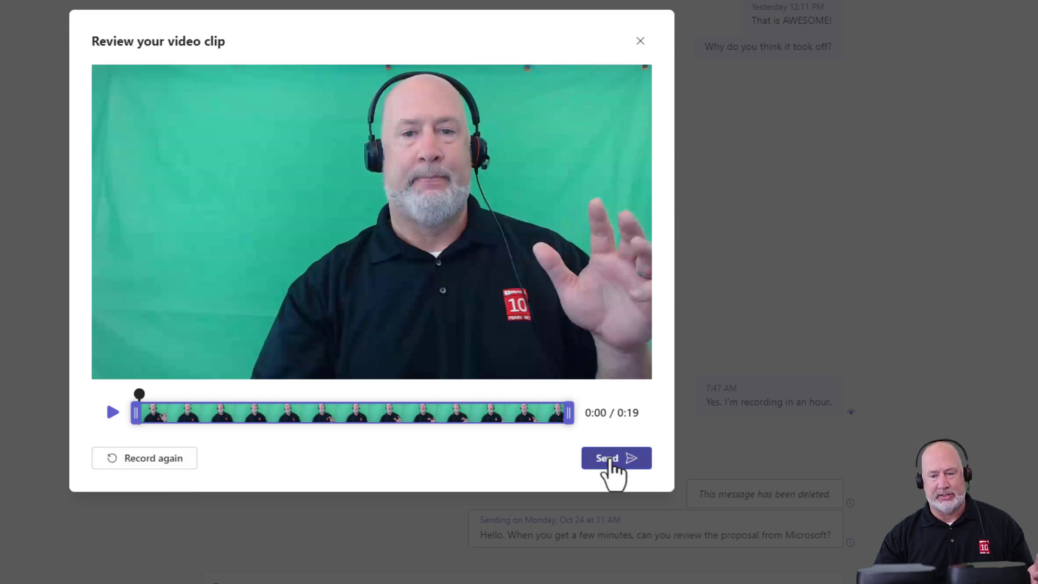
click(609, 460)
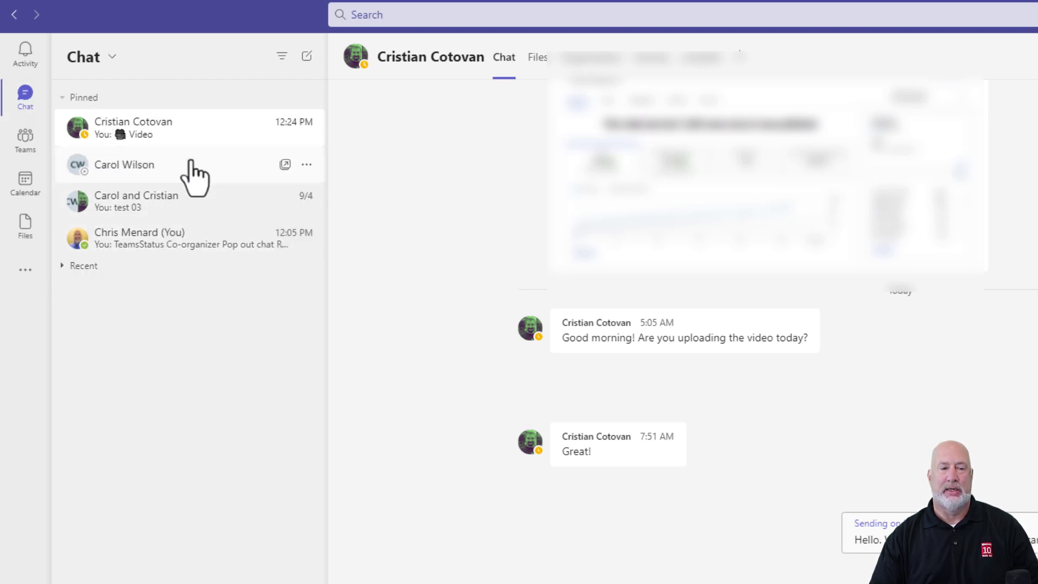
click(306, 128)
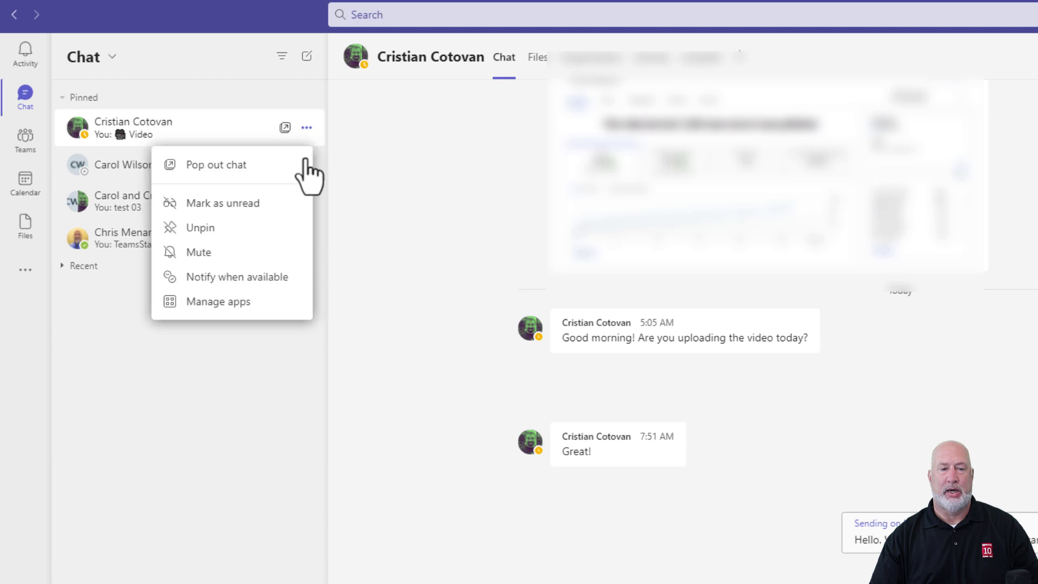
click(236, 229)
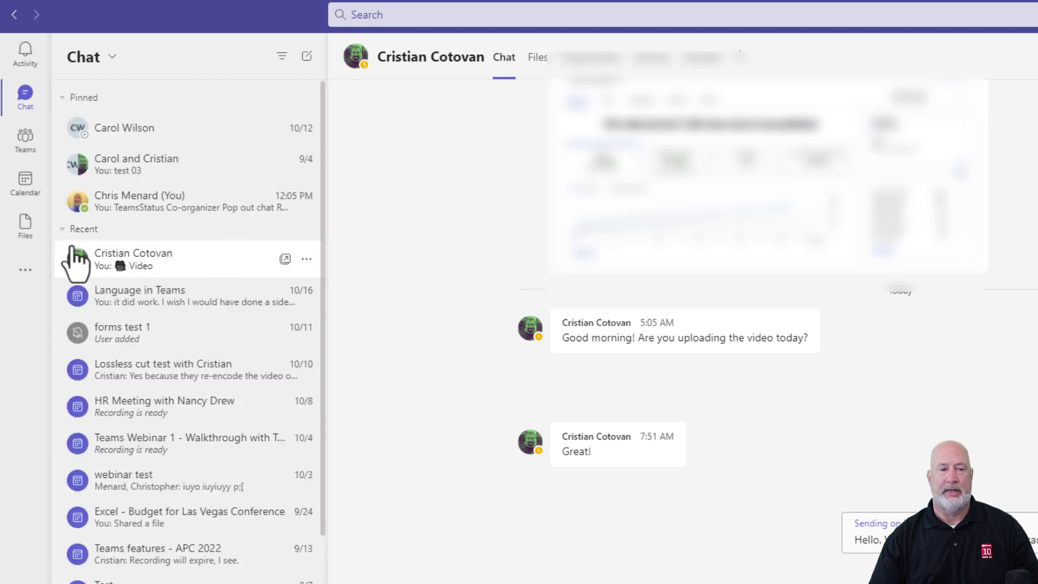
click(305, 259)
click(256, 360)
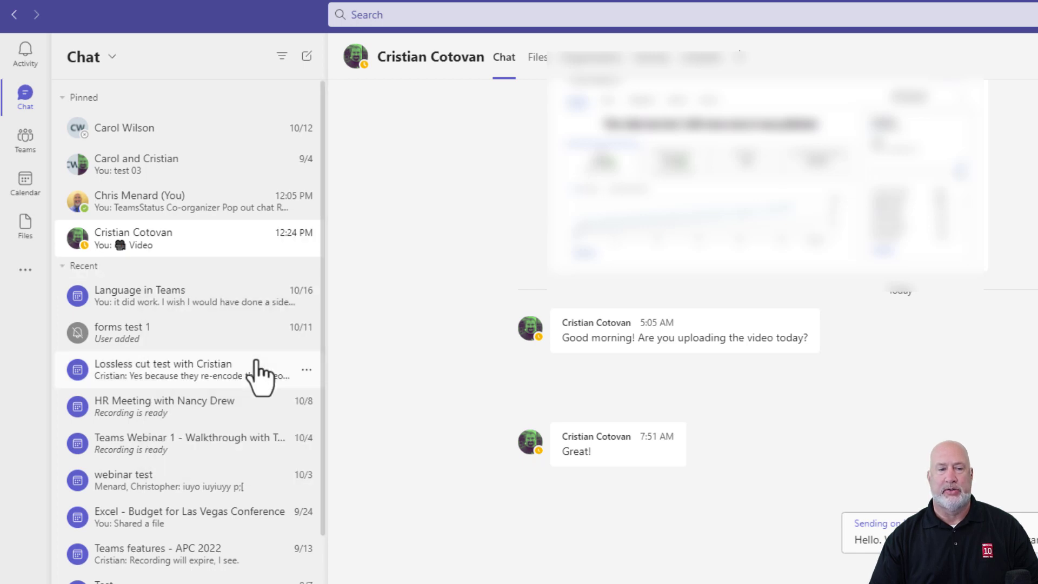
drag(160, 245, 160, 130)
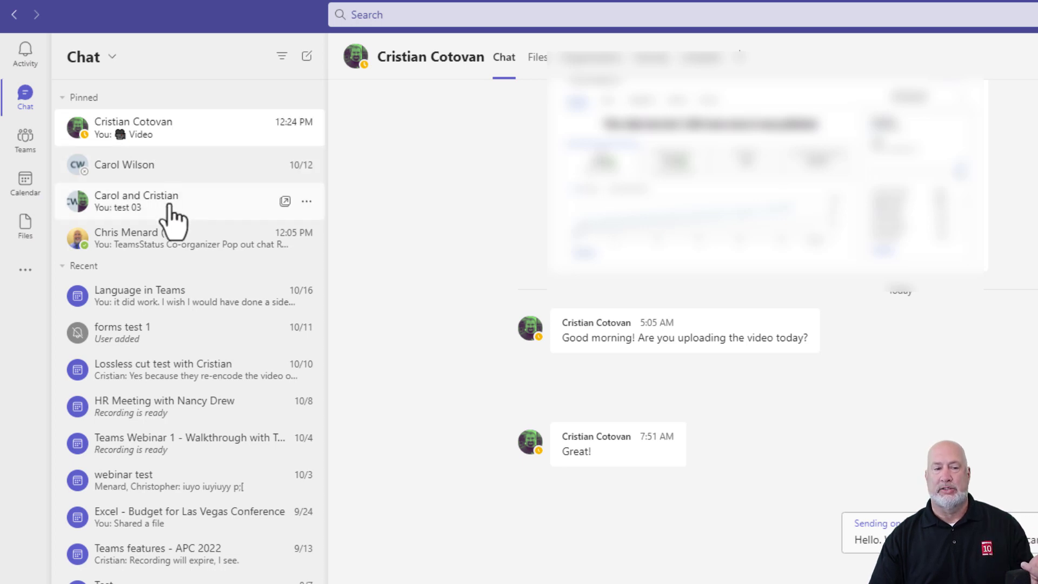
- Open your own (You) self-chat from the Pinned chat list
click(166, 253)
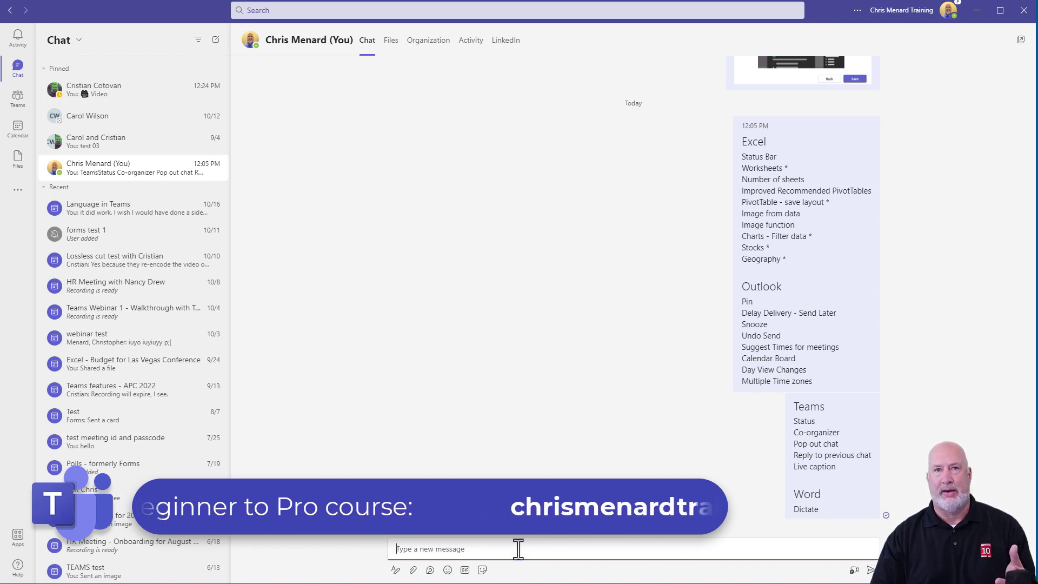
- Start a new chat and enter a partial contact name in the To: field to list matching suggestions
mouse_move(120, 173)
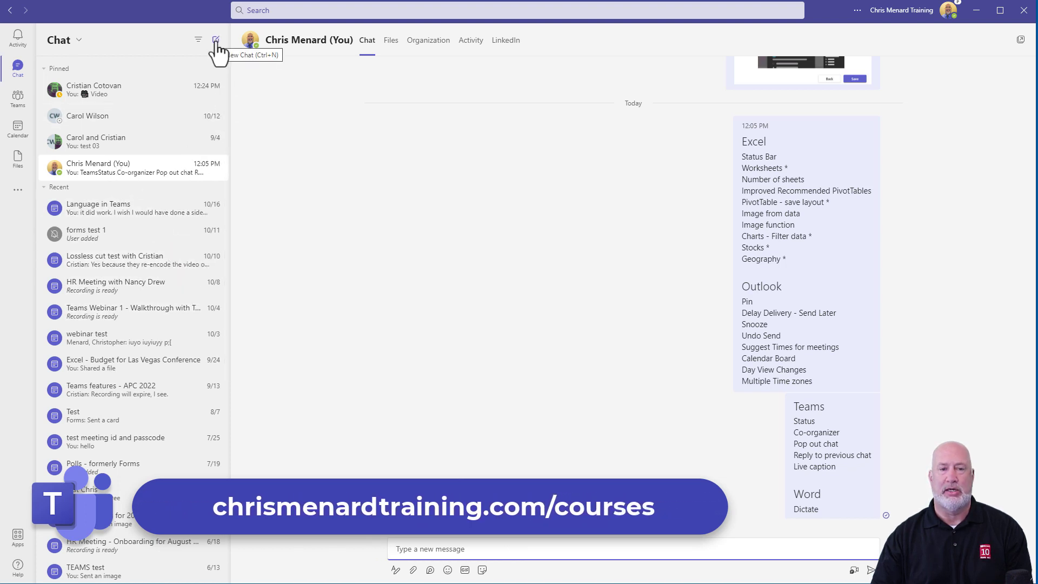
click(216, 42)
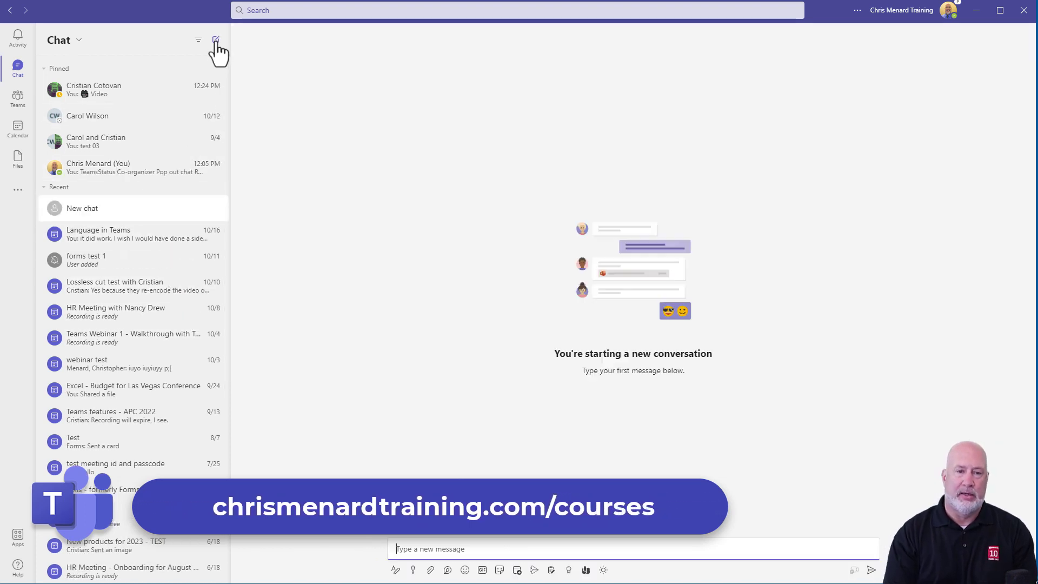
text(menard)
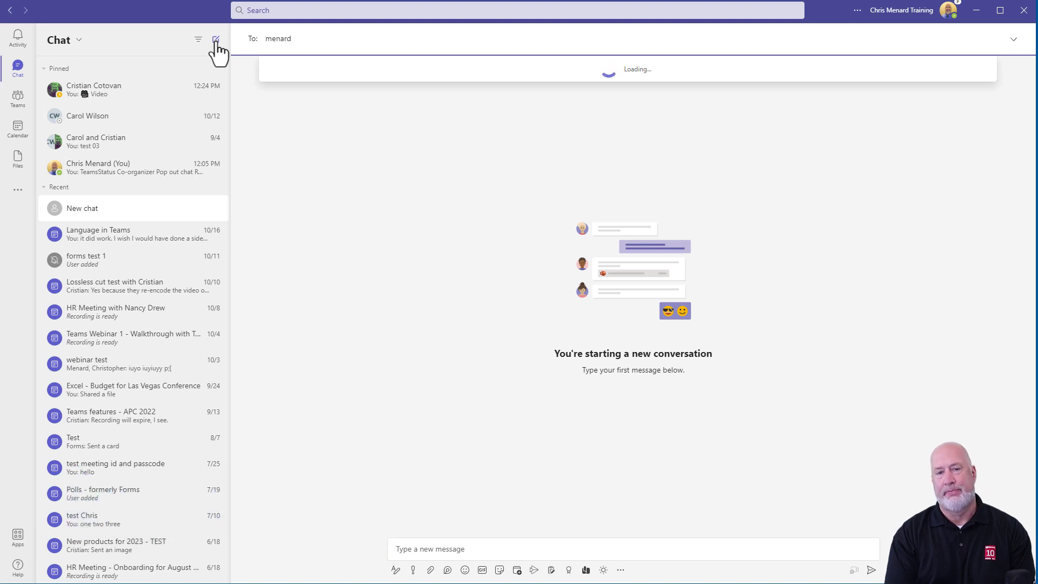
text(,)
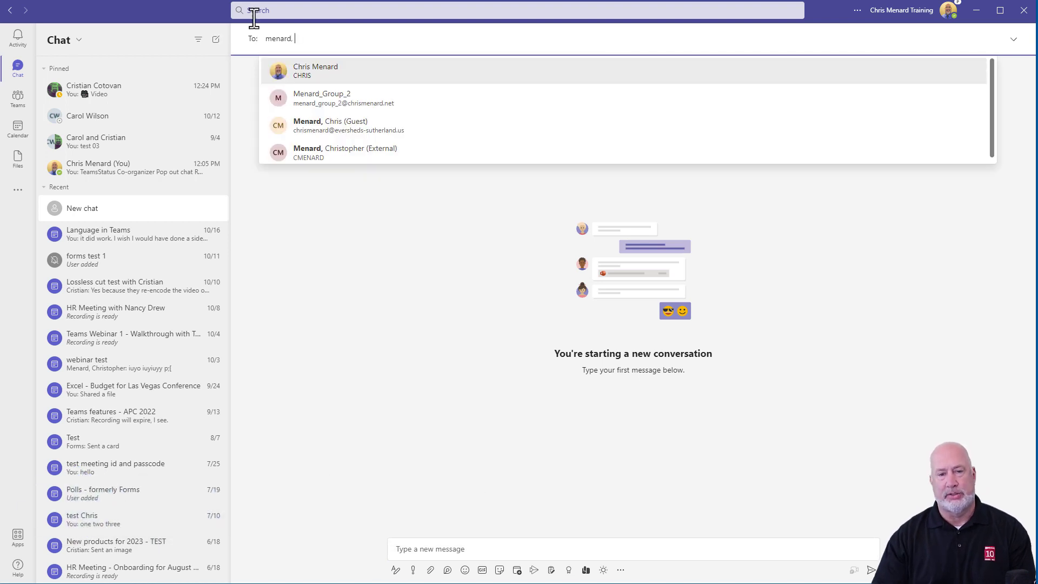
drag(294, 38, 278, 39)
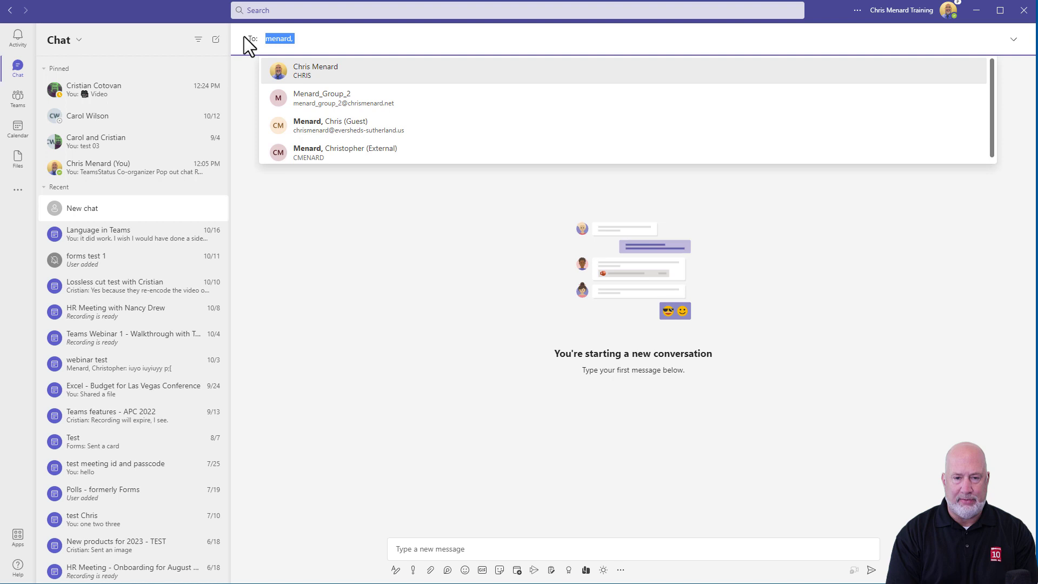
text(you)
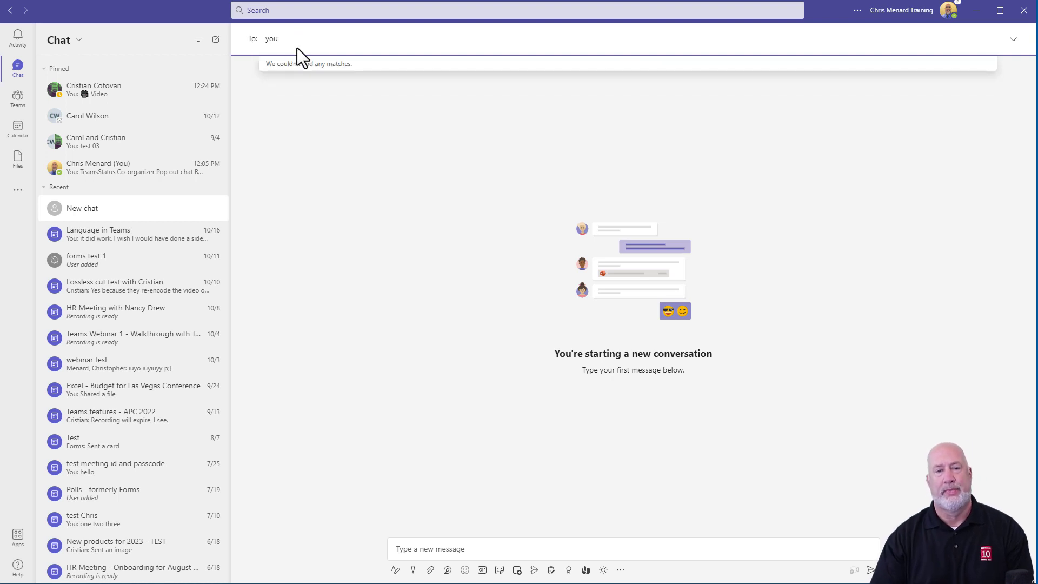
key(BackSpace)
key(BackSpace)
key(BackSpace)
text(me)
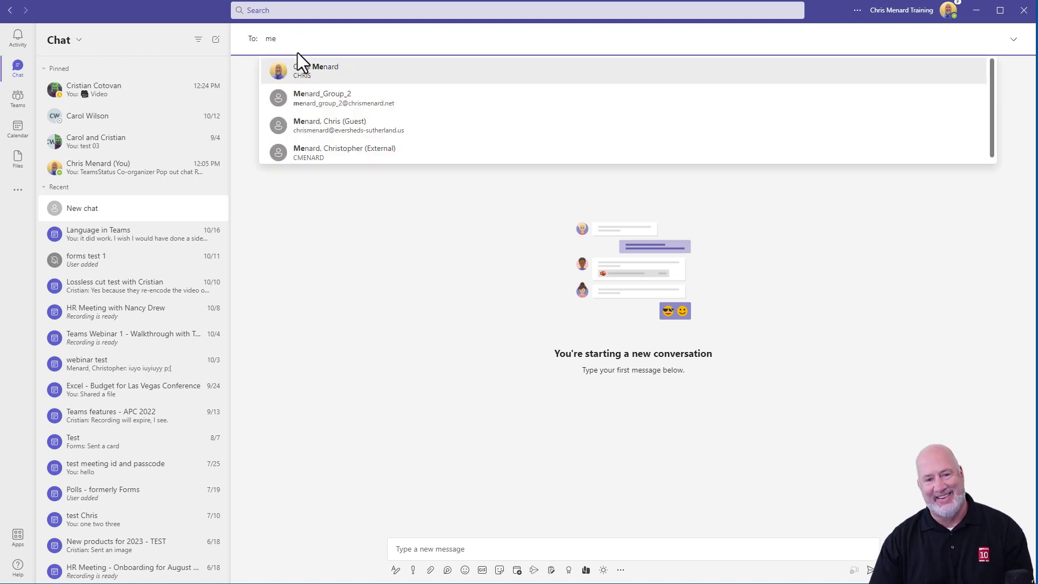